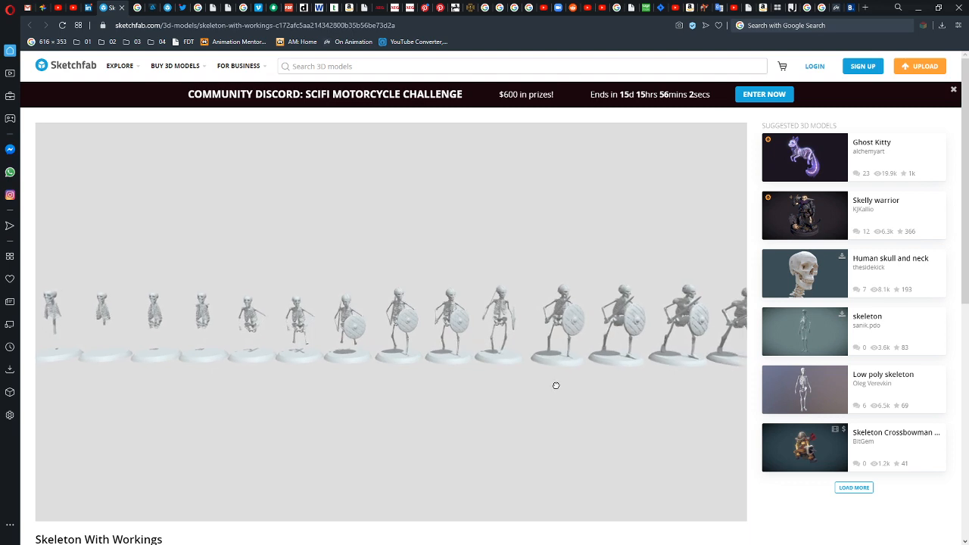
- Mark the crouching skeletons beyond the standing poses with a hand-drawn arrow and a large loop
left_click_drag(562, 386, 465, 396)
scroll(455, 389, "up", 3)
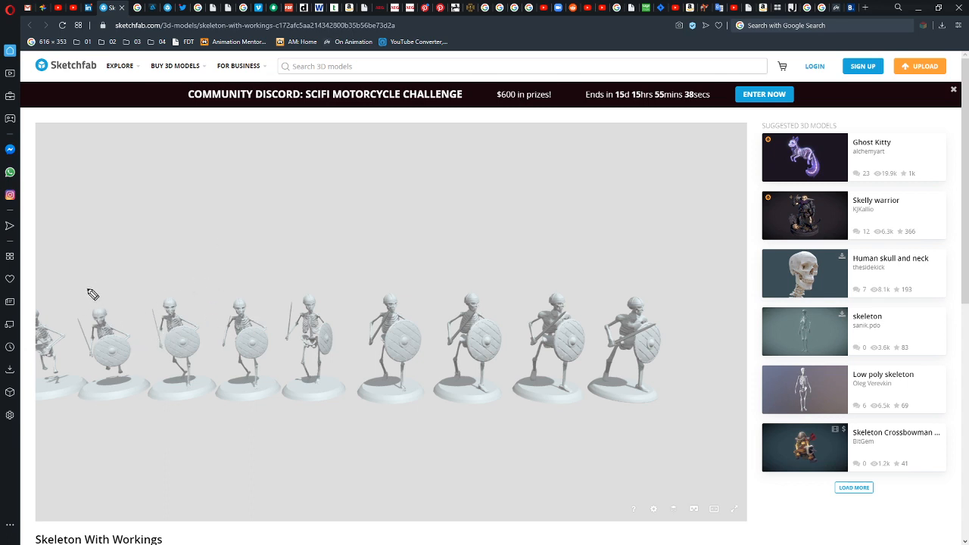
left_click_drag(100, 280, 68, 306)
mouse_move(95, 274)
left_mouse_down()
mouse_move(22, 438)
mouse_move(6, 291)
left_mouse_up()
- Draw a box around the seven standing skeleton poses and circle the one facing forward with its sword raised
left_click_drag(153, 270, 621, 274)
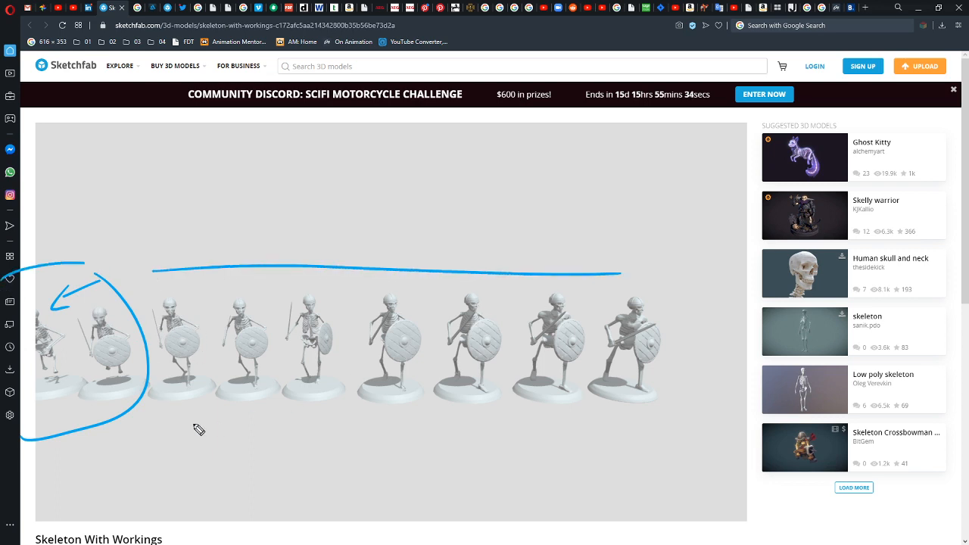
left_click_drag(179, 425, 642, 424)
left_click_drag(670, 283, 676, 400)
left_click_drag(159, 285, 168, 405)
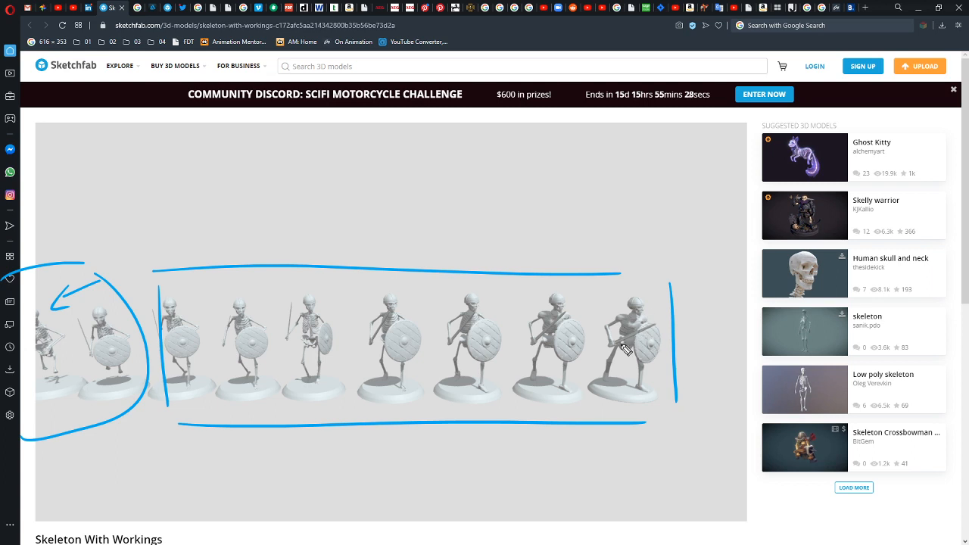
mouse_move(284, 303)
left_mouse_down()
mouse_move(281, 393)
mouse_move(350, 414)
left_mouse_up()
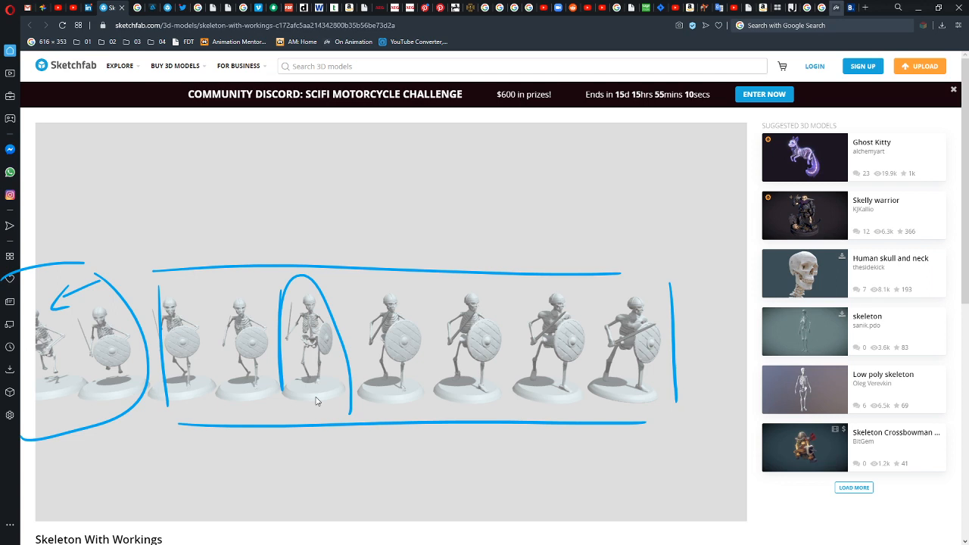
- Clear the annotations and open the walk pose chart from the "Animation is All About the Walk" article as a standalone image
left_click(830, 9)
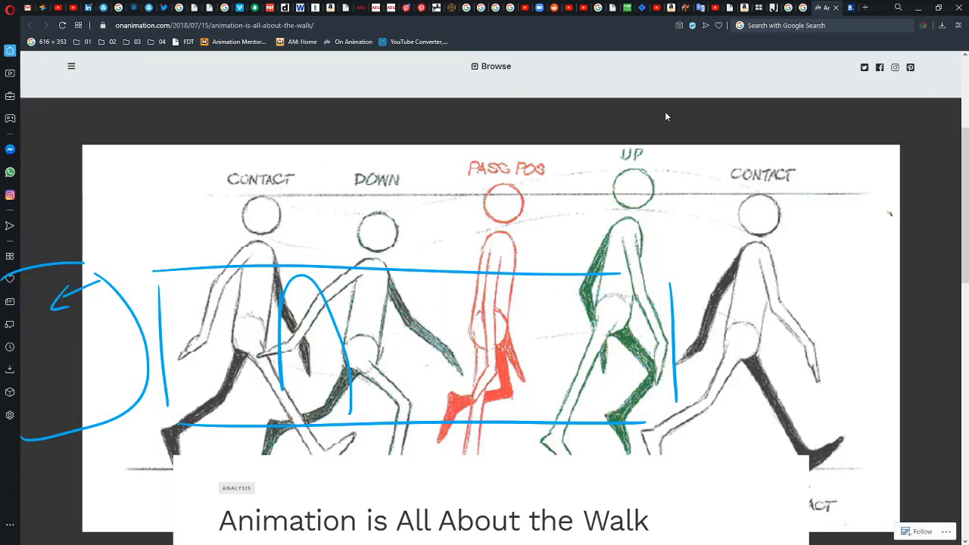
key("ctrl+shift+7")
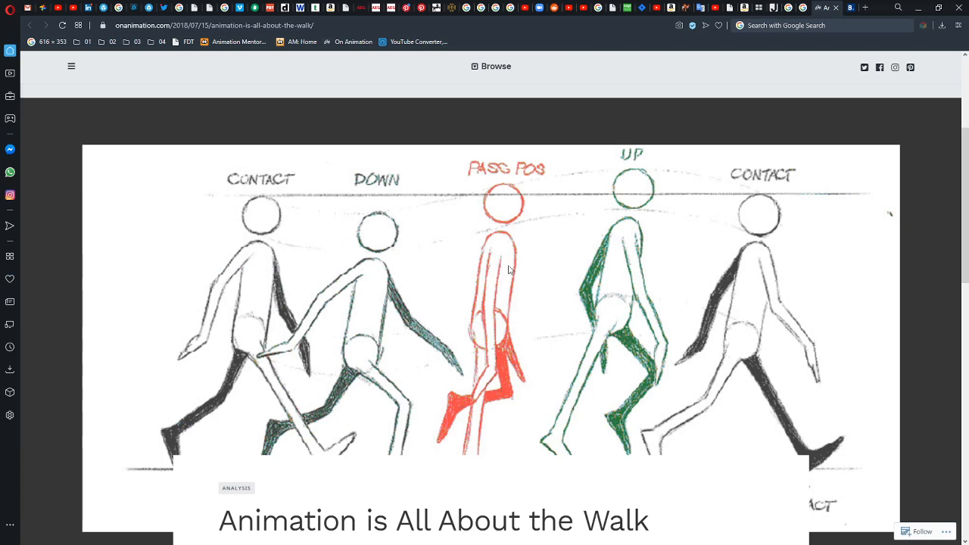
scroll(509, 269, "down", 2)
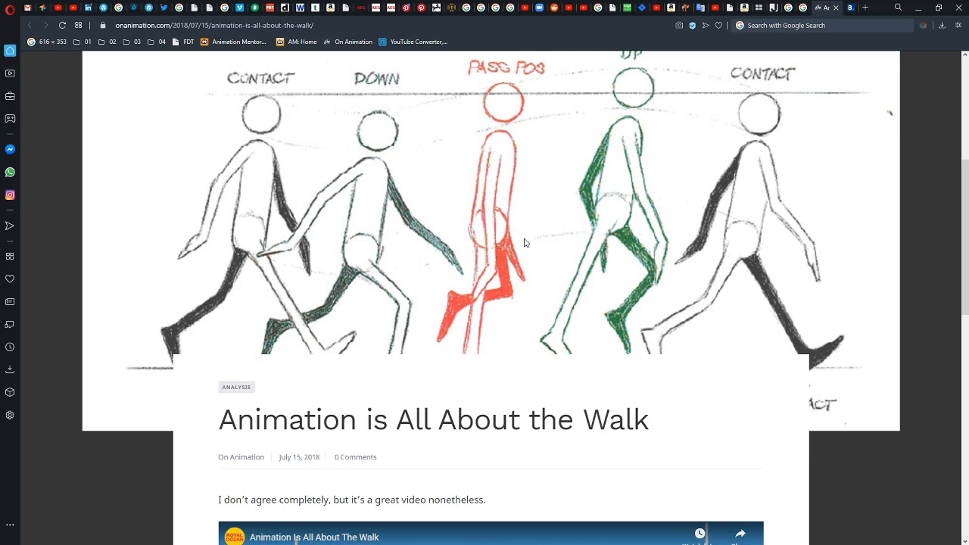
scroll(524, 242, "up", 2)
right_click(506, 288)
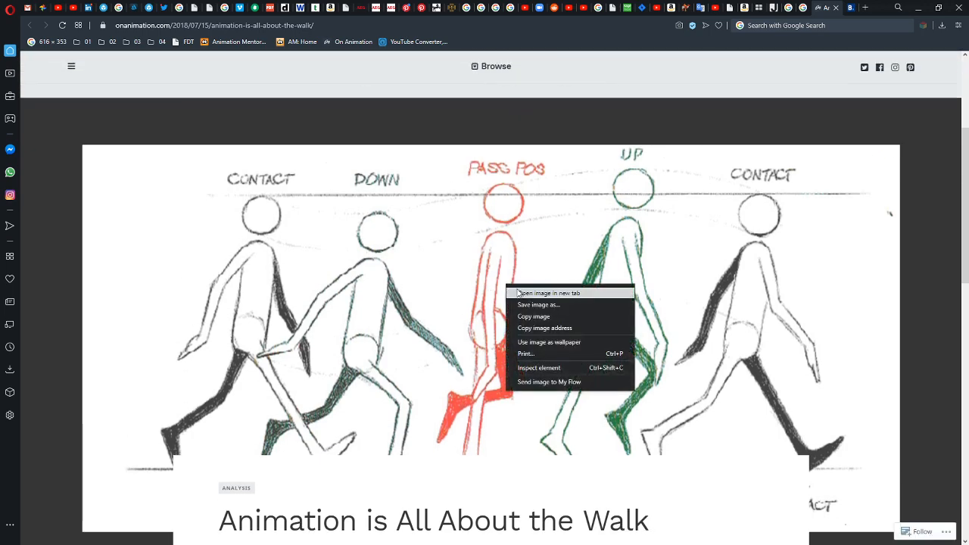
left_click(524, 292)
left_click(833, 9)
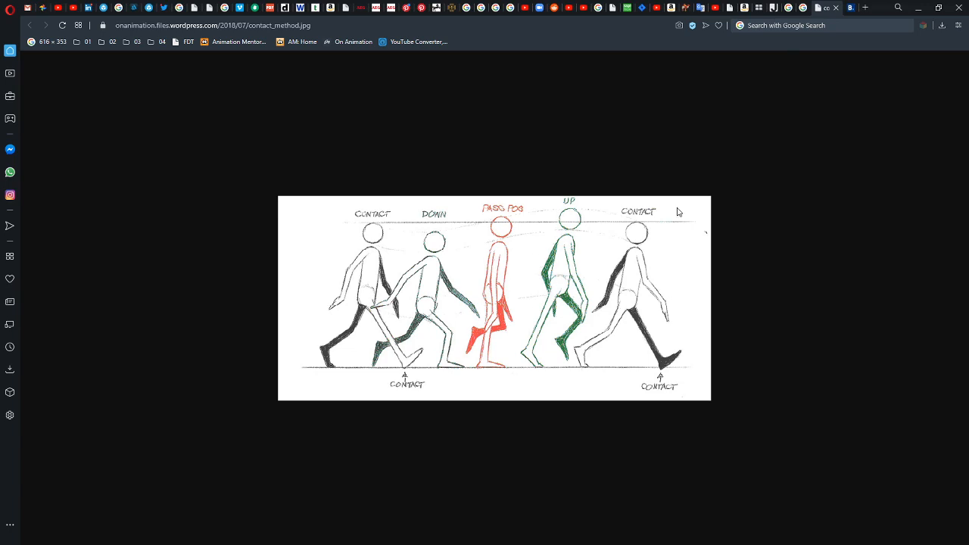
- Return to the Sketchfab skeleton model, circle the final pose in the row, and clear the annotation
left_click(104, 7)
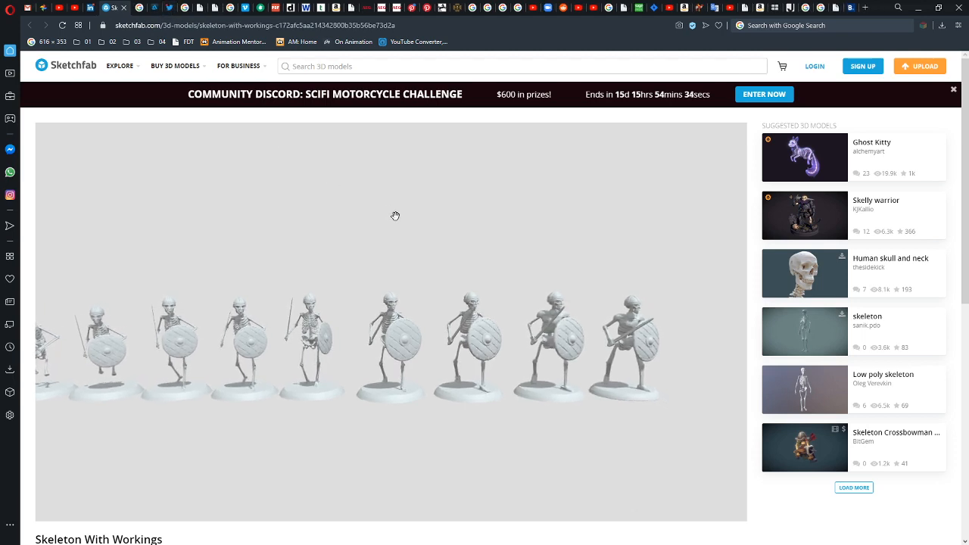
left_click_drag(403, 224, 388, 219)
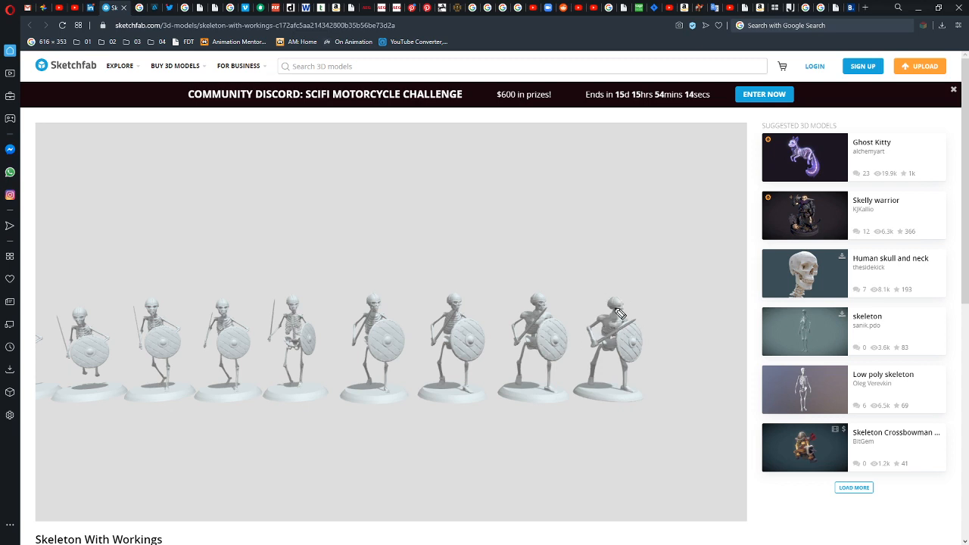
mouse_move(598, 282)
left_mouse_down()
mouse_move(670, 303)
mouse_move(550, 301)
left_mouse_up()
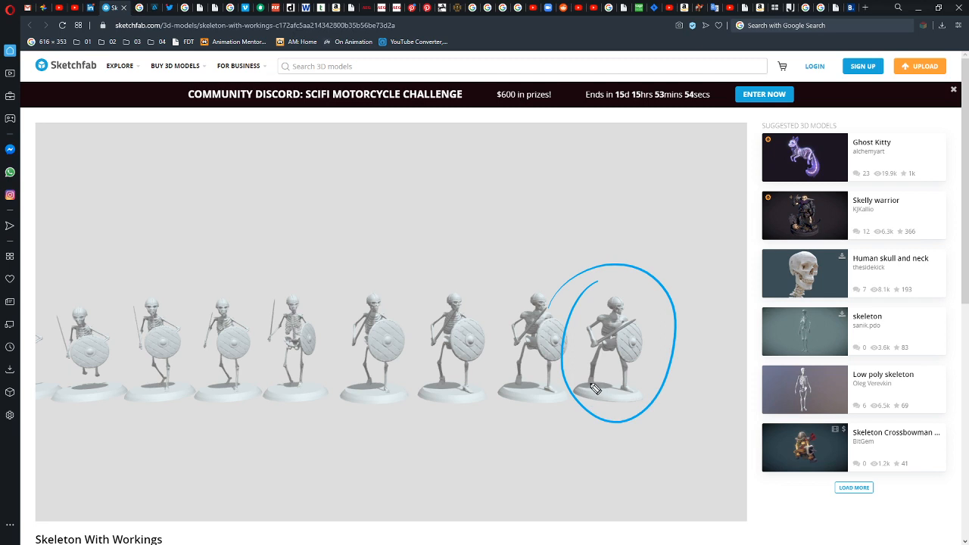
left_click_drag(593, 389, 592, 388)
key("ctrl+alt+c")
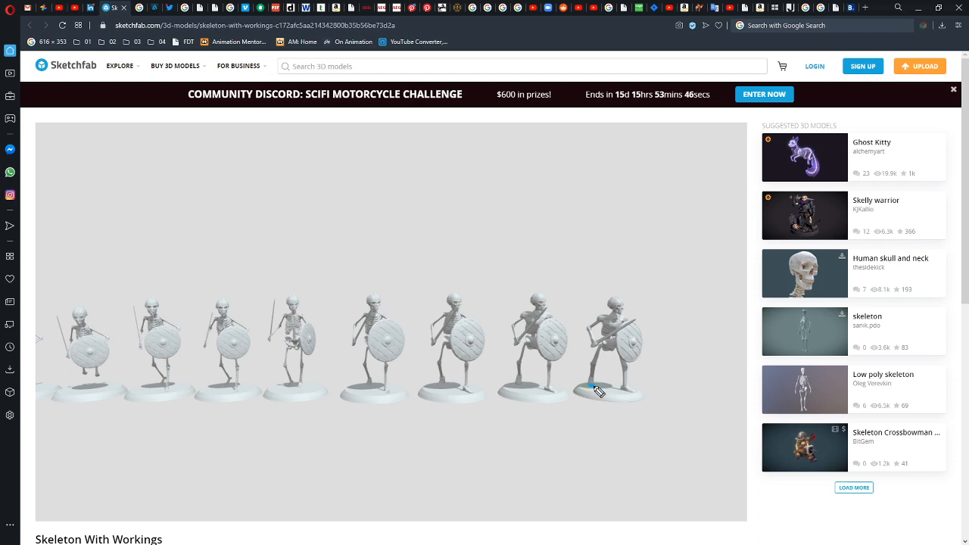
key("ctrl+alt+c")
- Draw arrows and flat loops at several heights around the final skeleton pose to indicate surrounding viewing angles
left_click_drag(669, 225, 654, 253)
mouse_move(695, 312)
left_mouse_down()
mouse_move(666, 318)
mouse_move(674, 324)
left_mouse_up()
mouse_move(691, 374)
left_mouse_down()
mouse_move(653, 367)
mouse_move(671, 378)
left_mouse_up()
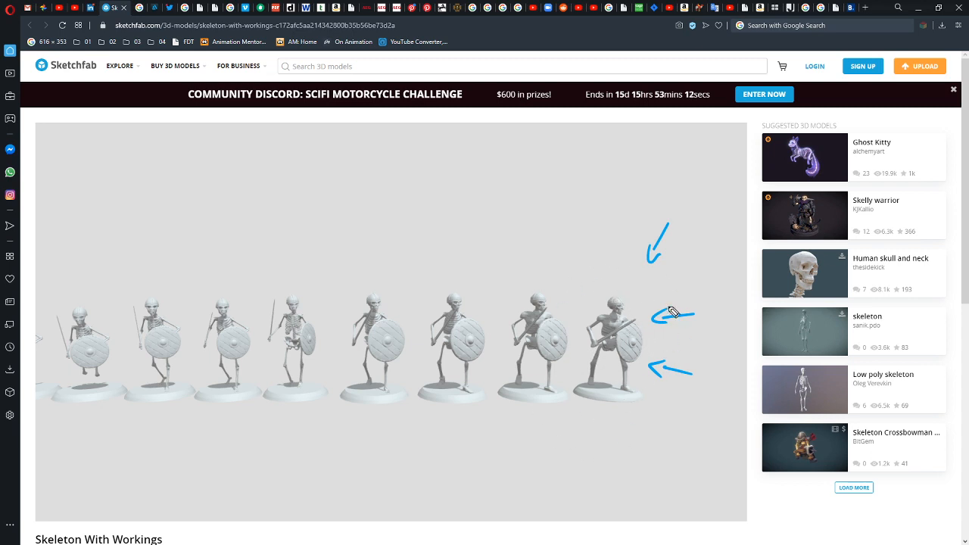
mouse_move(564, 321)
left_mouse_down()
mouse_move(588, 330)
mouse_move(653, 324)
left_mouse_up()
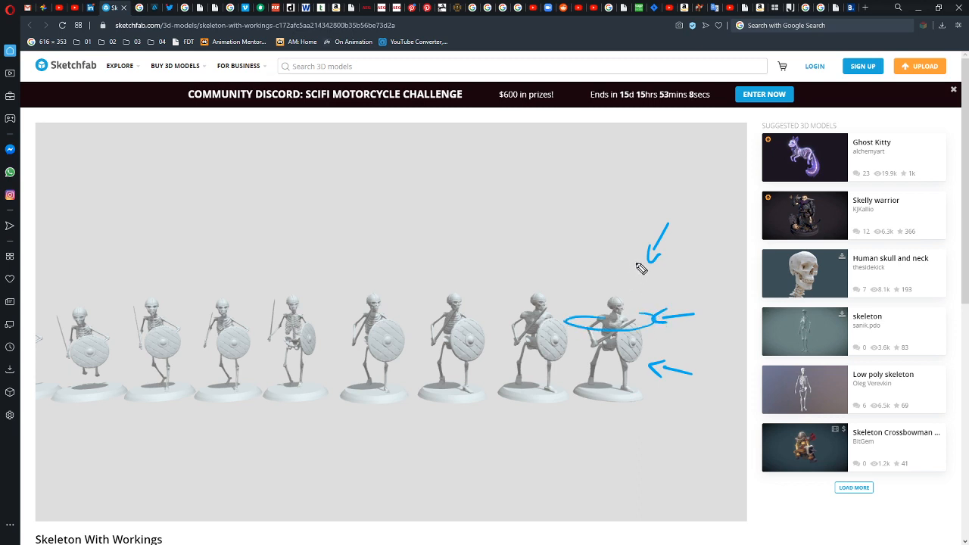
mouse_move(637, 265)
left_mouse_down()
mouse_move(649, 271)
mouse_move(599, 274)
left_mouse_up()
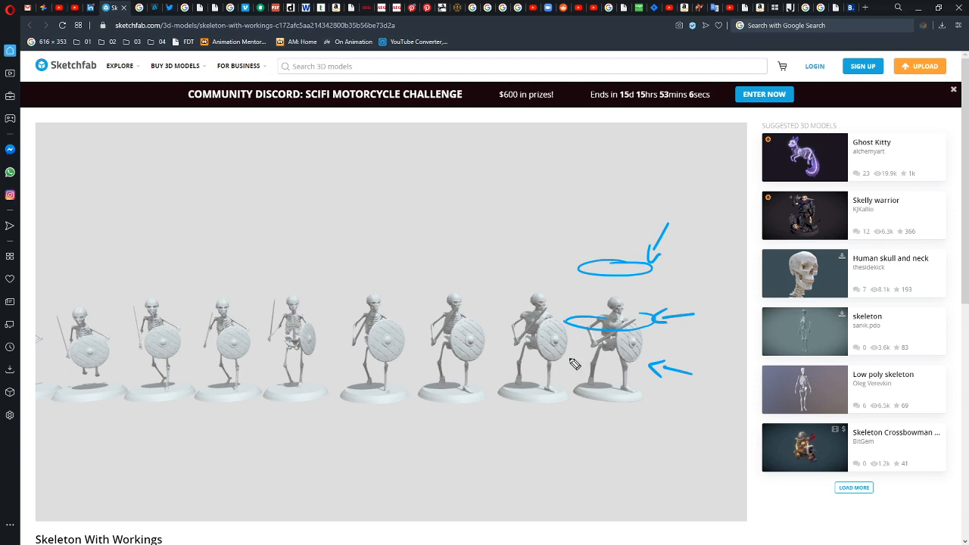
left_click_drag(574, 364, 639, 371)
left_click_drag(649, 429, 650, 405)
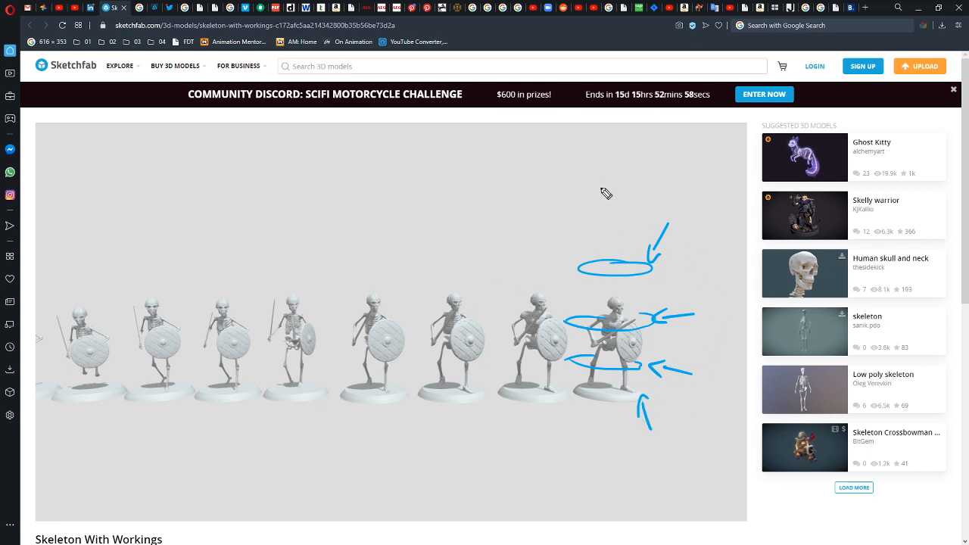
- Write 360 and 30 above the final skeleton pose, and clear all the annotations
mouse_move(586, 191)
left_mouse_down()
mouse_move(587, 208)
mouse_move(610, 198)
left_mouse_up()
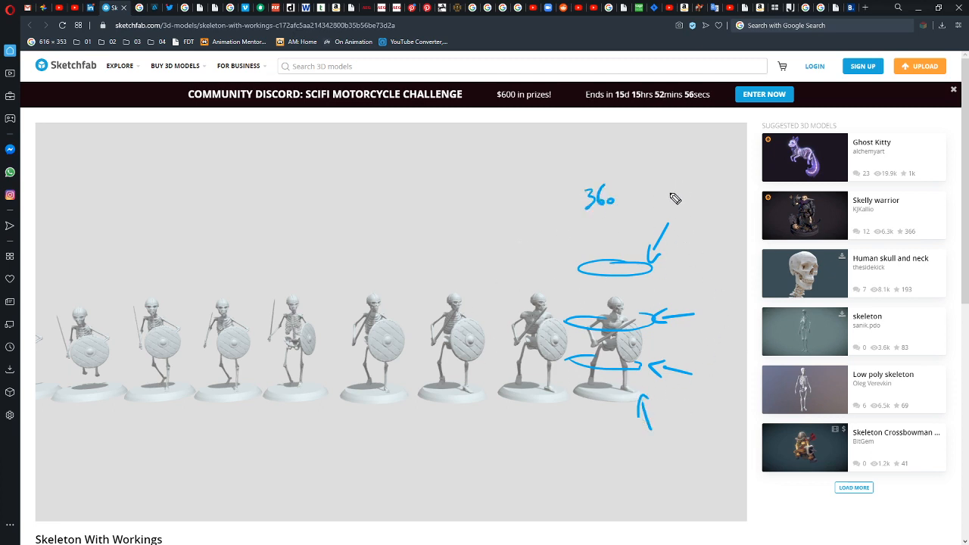
left_click_drag(655, 168, 656, 180)
left_click_drag(669, 165, 669, 166)
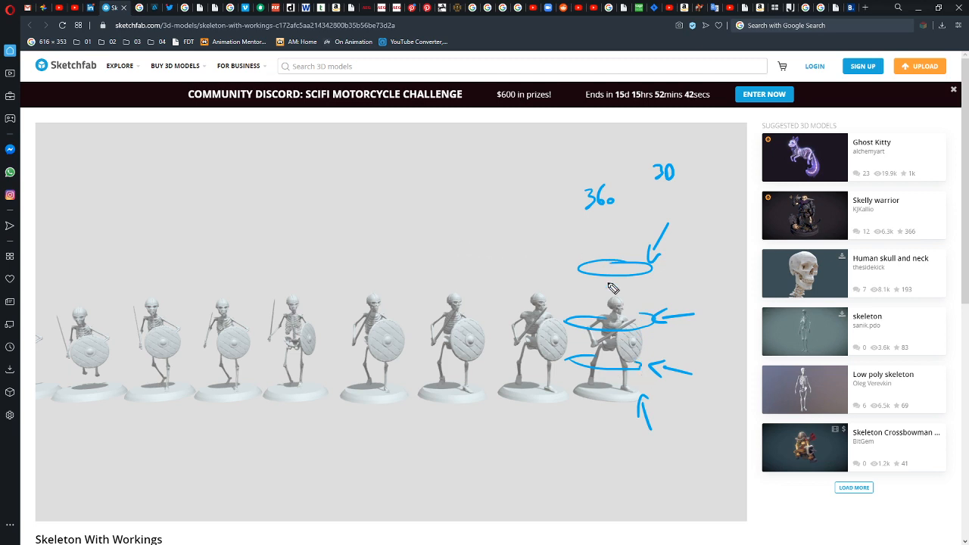
key("ctrl+alt+c")
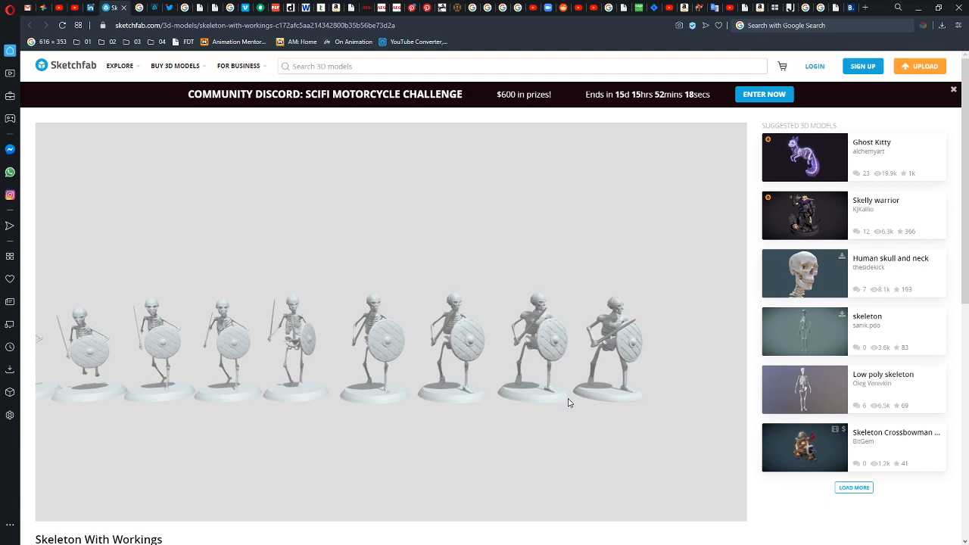
- Browse the "warhammer skeleton" image results and preview the Deathrattle Skeleton Warriors, GW undead regiment and Vampire Counts pictures
left_click(142, 9)
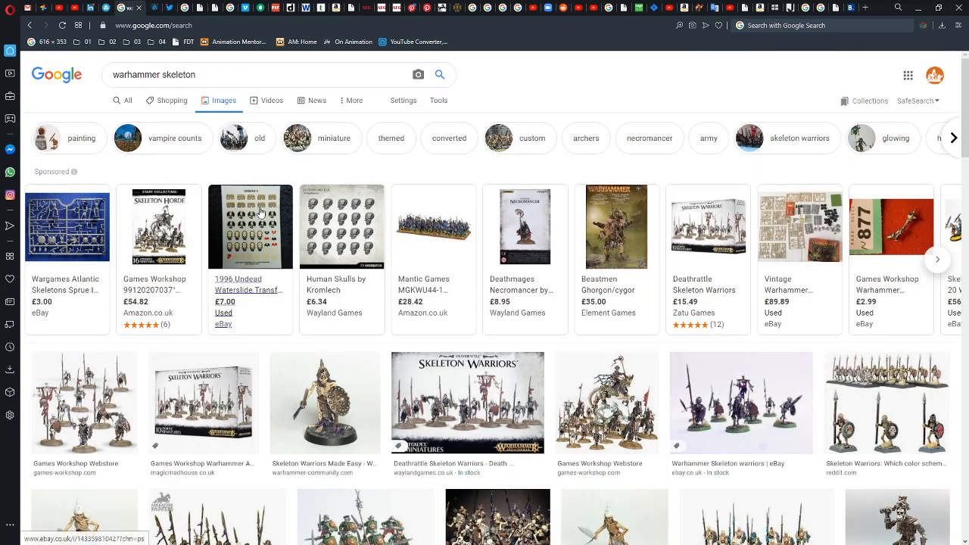
scroll(338, 312, "down", 1)
scroll(338, 312, "down", 2)
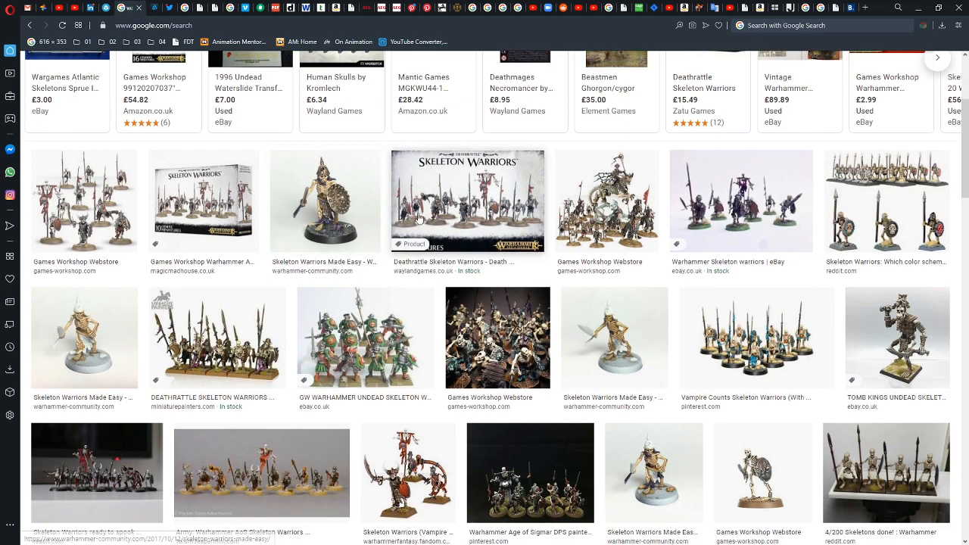
left_click(498, 195)
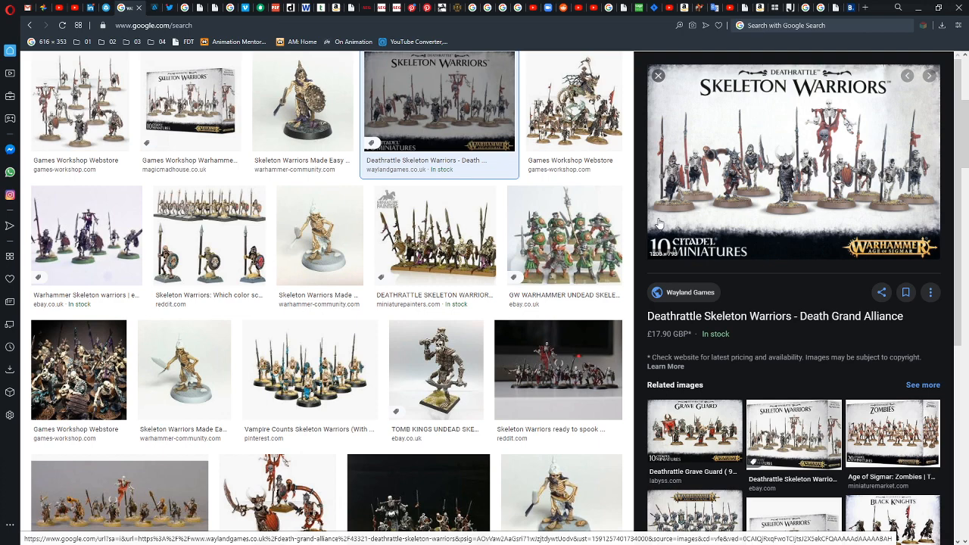
left_click(584, 242)
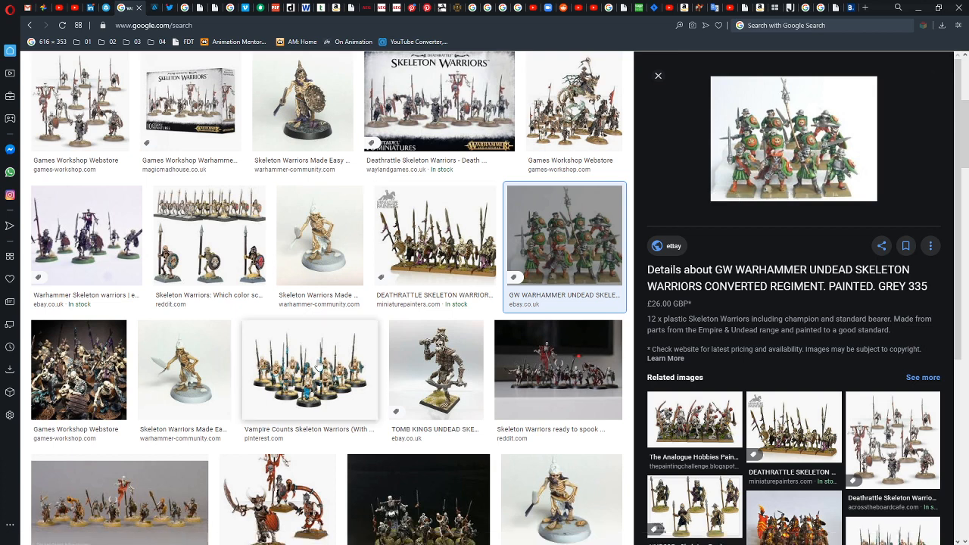
left_click(333, 360)
- Refine the image search to "warhammer skeleton sword and shield" and look through the results
scroll(338, 285, "up", 5)
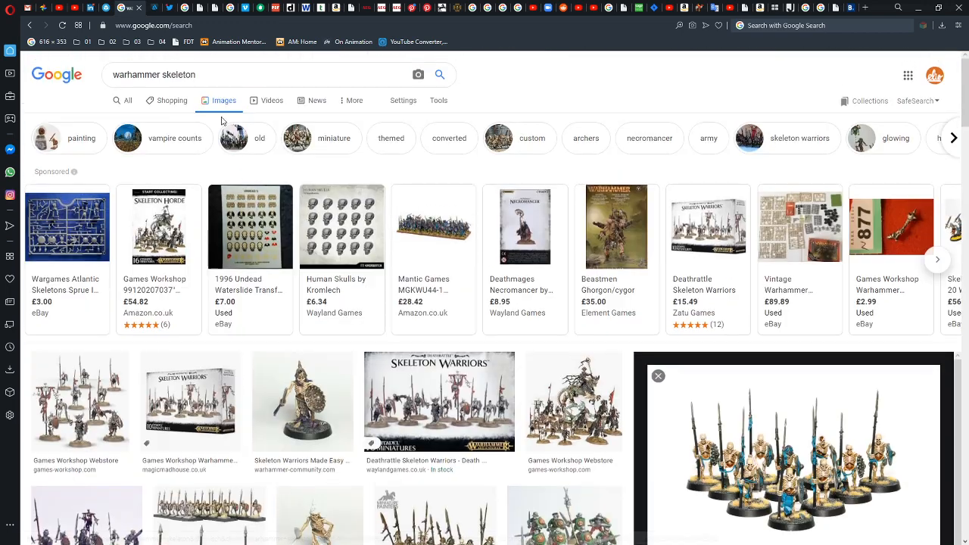
left_click(201, 74)
type("swo")
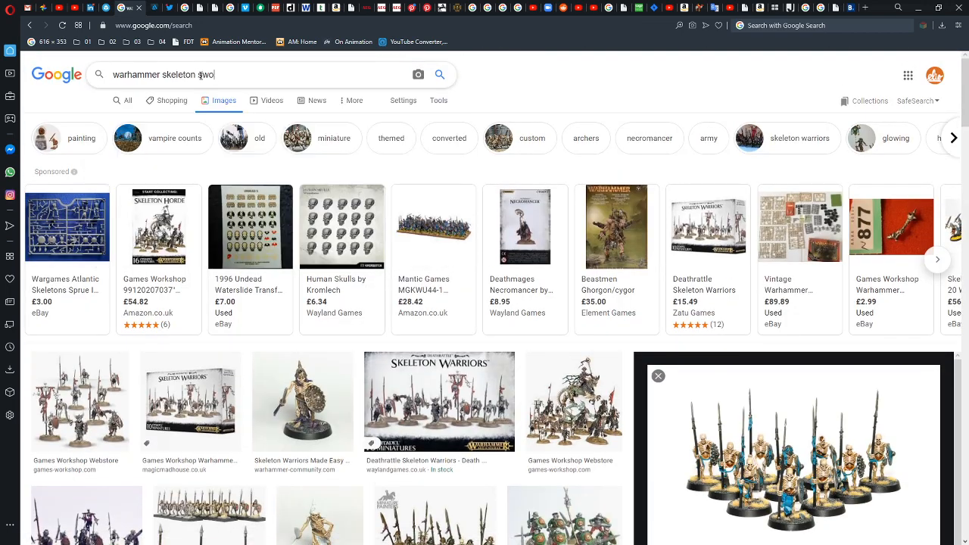
type("rd and shield")
key("Return")
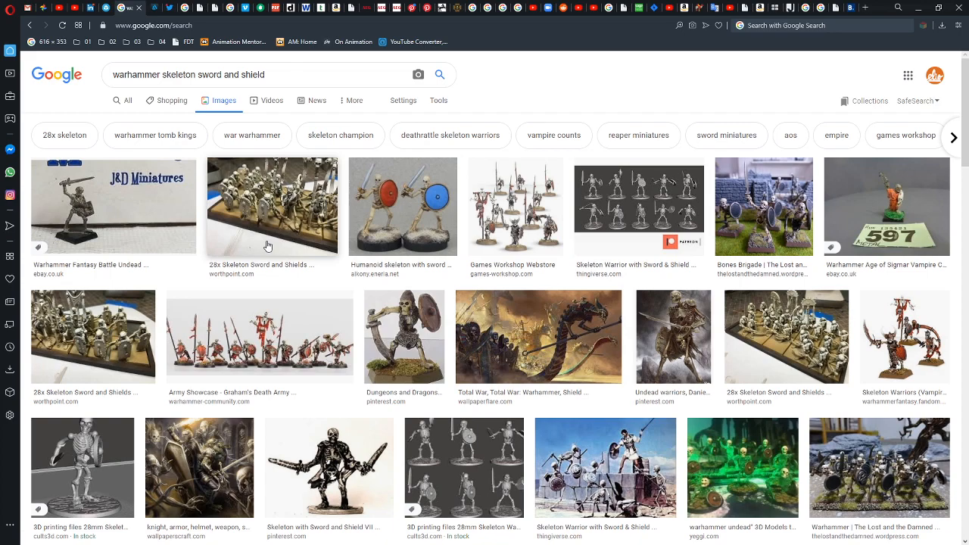
scroll(267, 246, "down", 4)
scroll(266, 245, "down", 2)
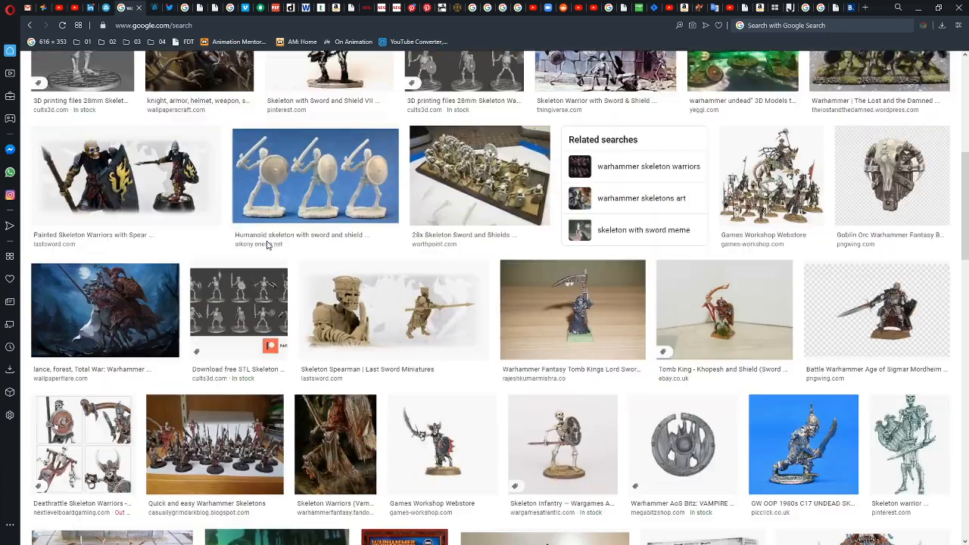
- Switch to the general web results and open the Skeleton Warriors page on the Games Workshop Webstore
scroll(266, 245, "up", 10)
left_click(163, 103)
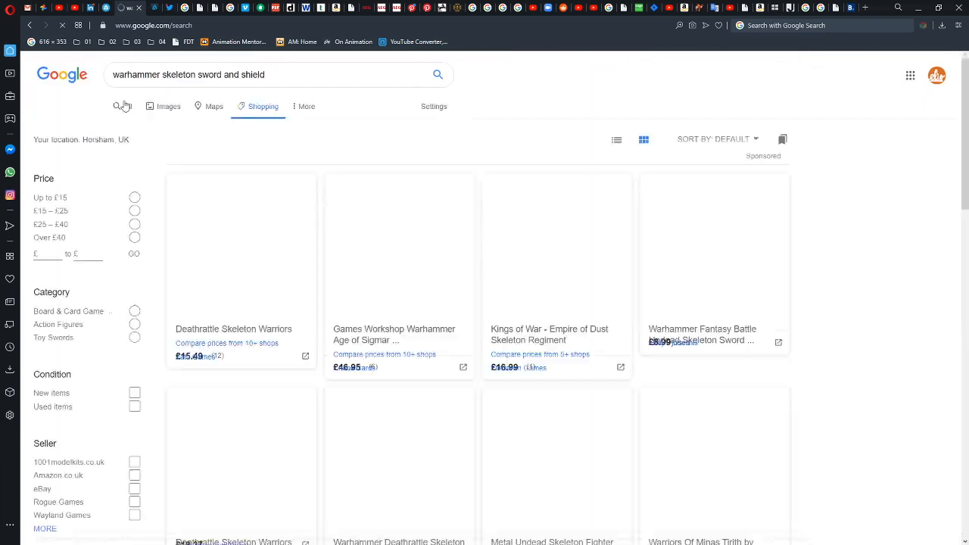
left_click(133, 110)
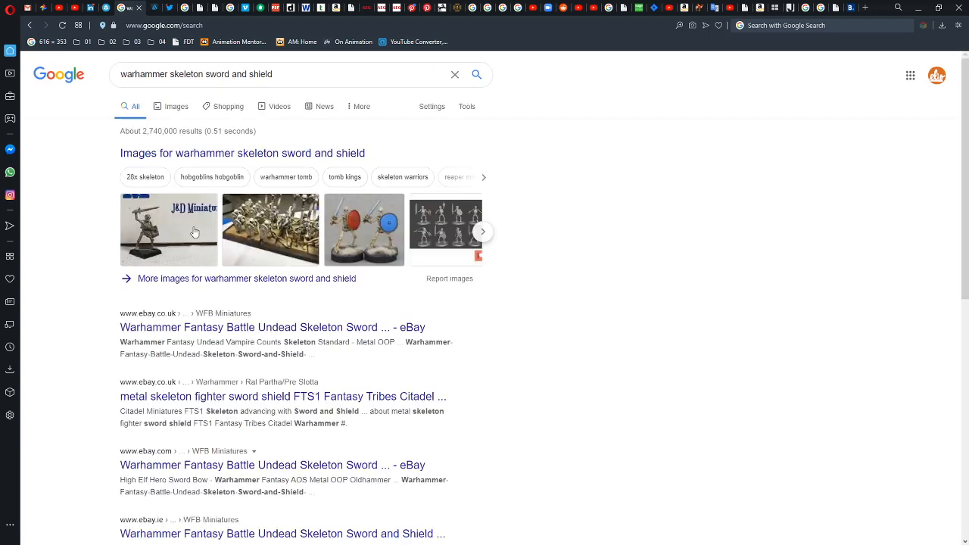
scroll(192, 340, "down", 1)
scroll(193, 340, "down", 1)
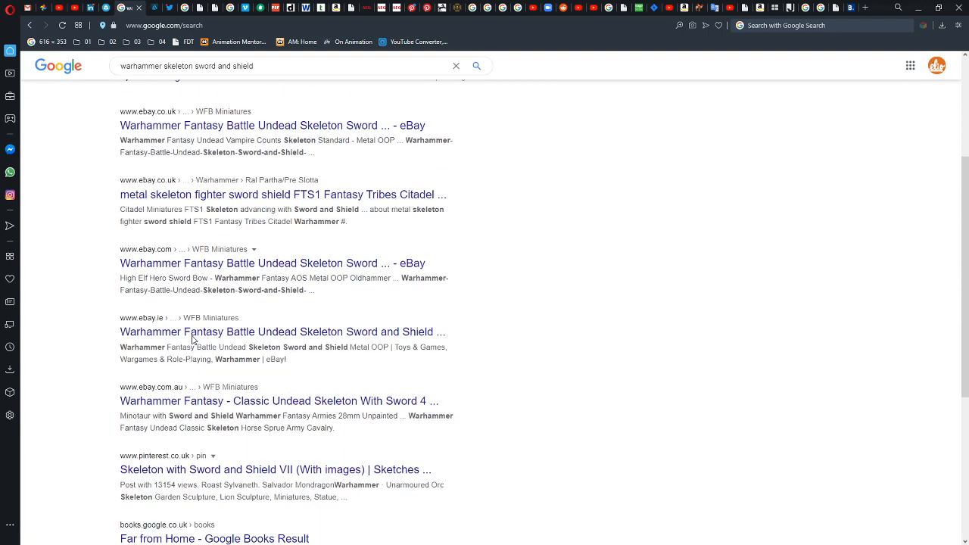
scroll(192, 326, "down", 2)
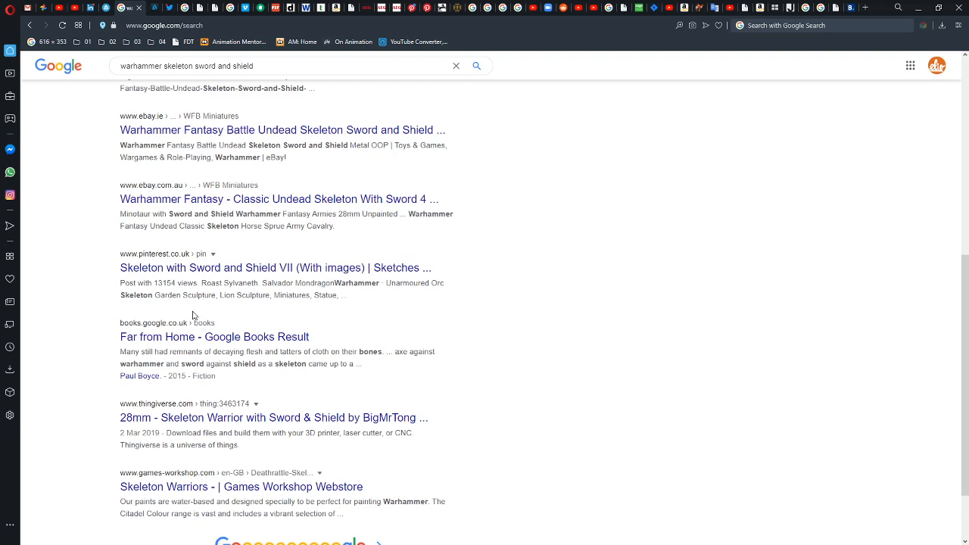
scroll(192, 316, "down", 1)
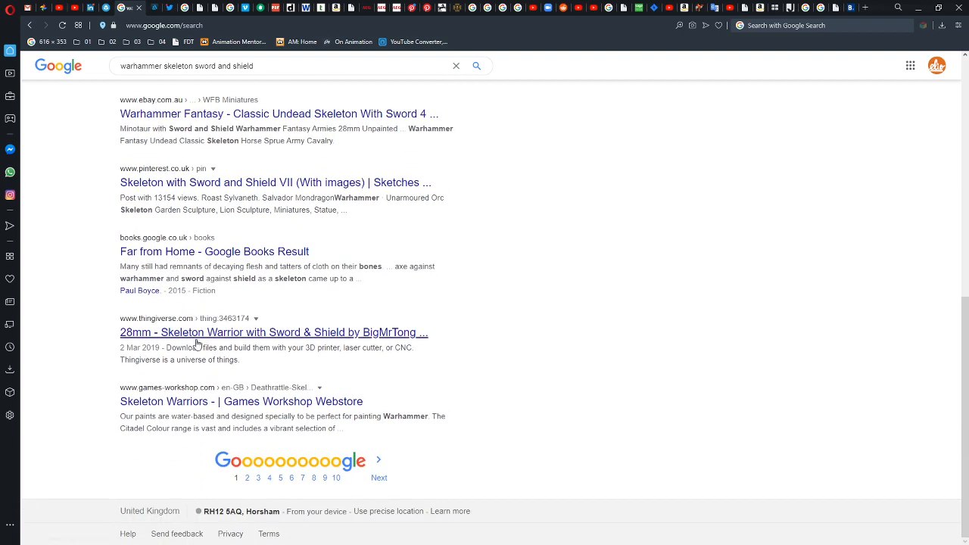
left_click(203, 403)
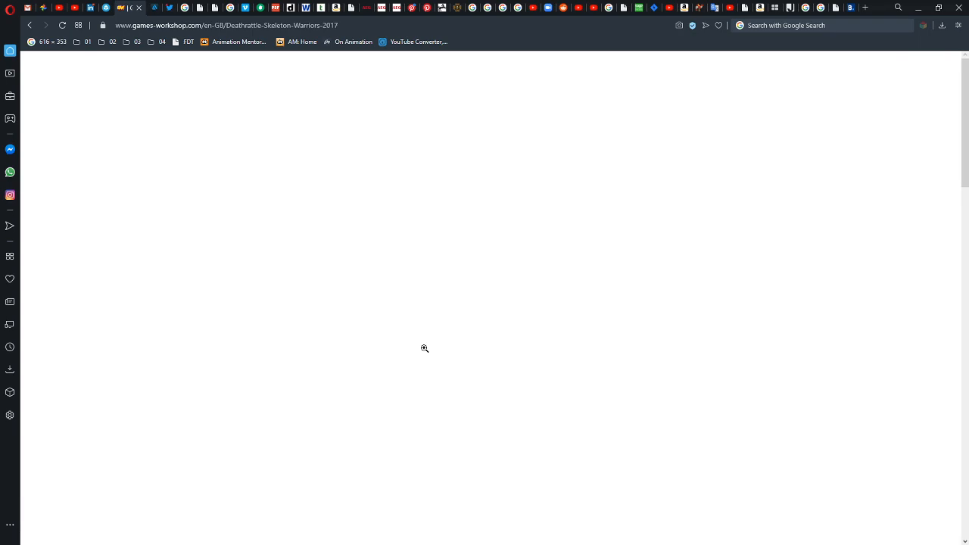
scroll(424, 348, "down", 1)
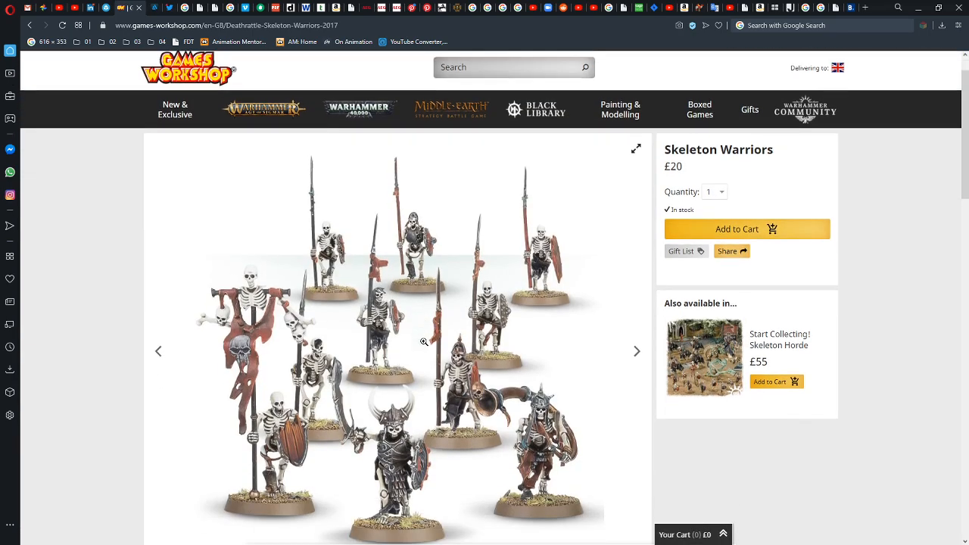
- Look over the Skeleton Warriors product page and view the horned sword-and-shield skeleton in the 360° viewer
scroll(457, 312, "down", 2)
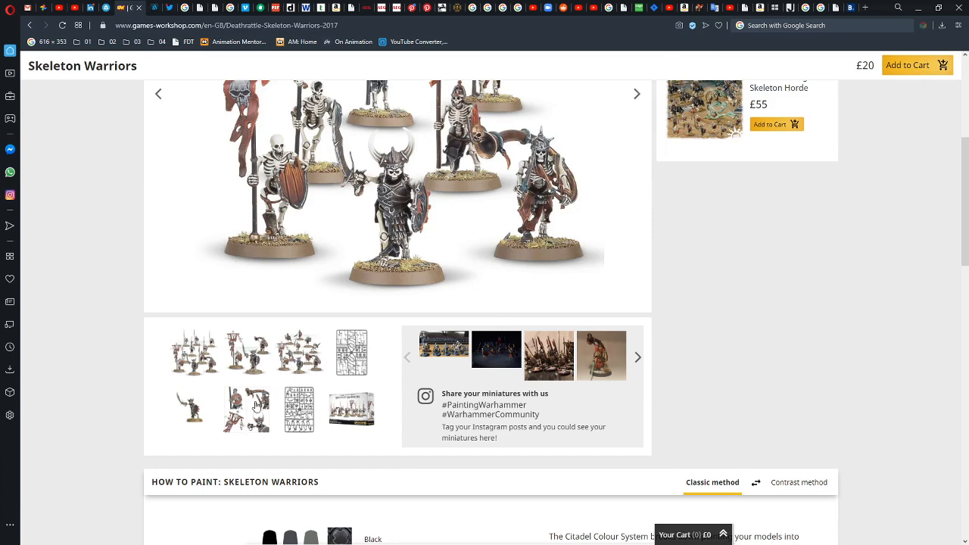
scroll(316, 373, "up", 1)
scroll(318, 366, "up", 1)
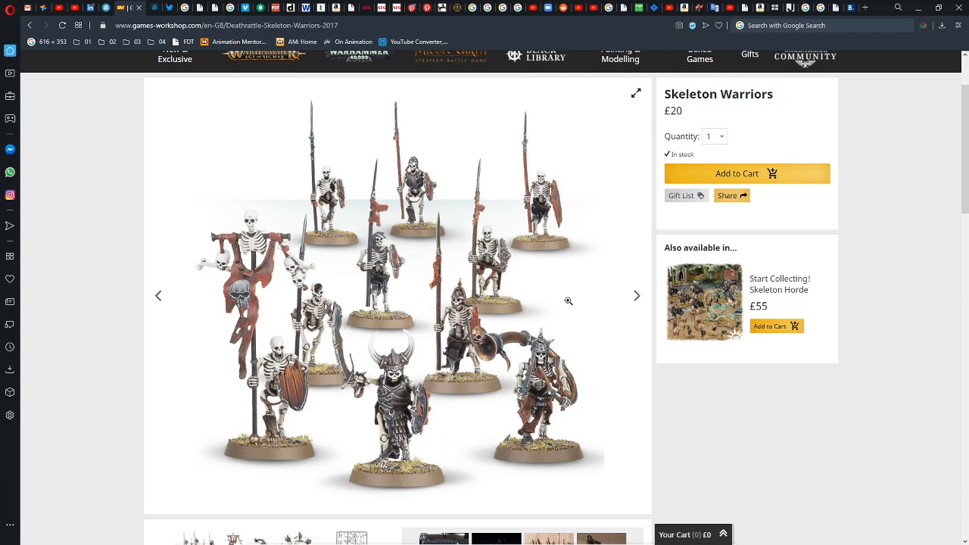
left_click(634, 300)
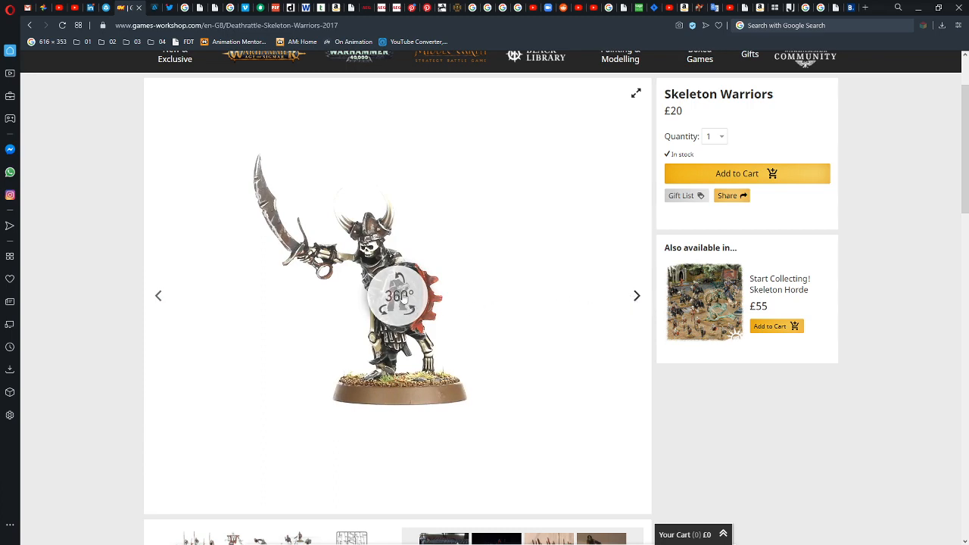
left_click(402, 299)
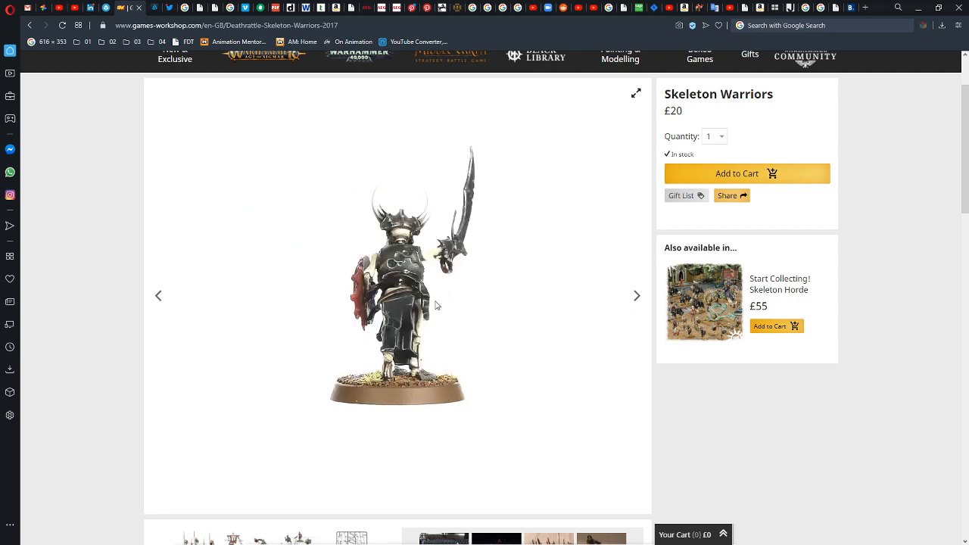
- Go through the remaining Skeleton Warriors gallery pictures up to the Deathrattle box art
left_click(639, 295)
left_click(638, 296)
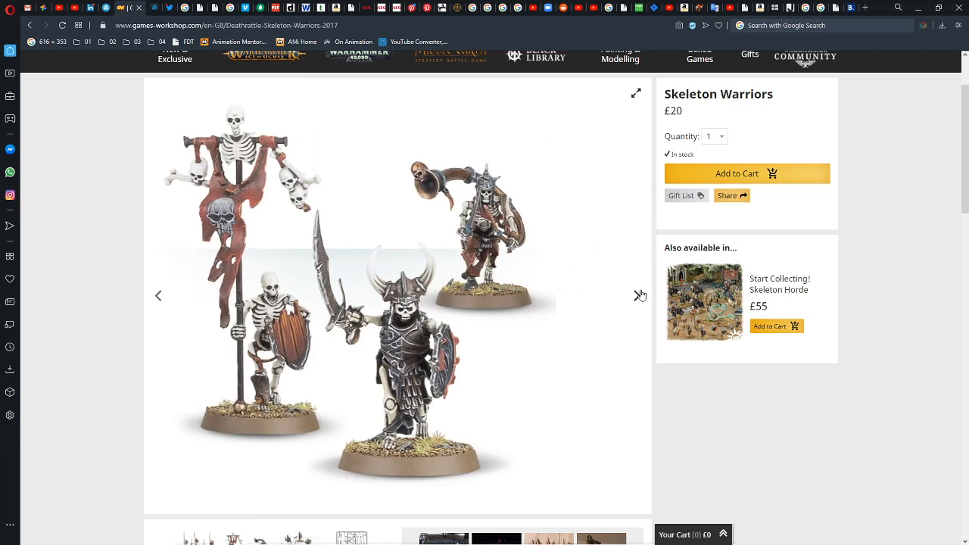
left_click(638, 295)
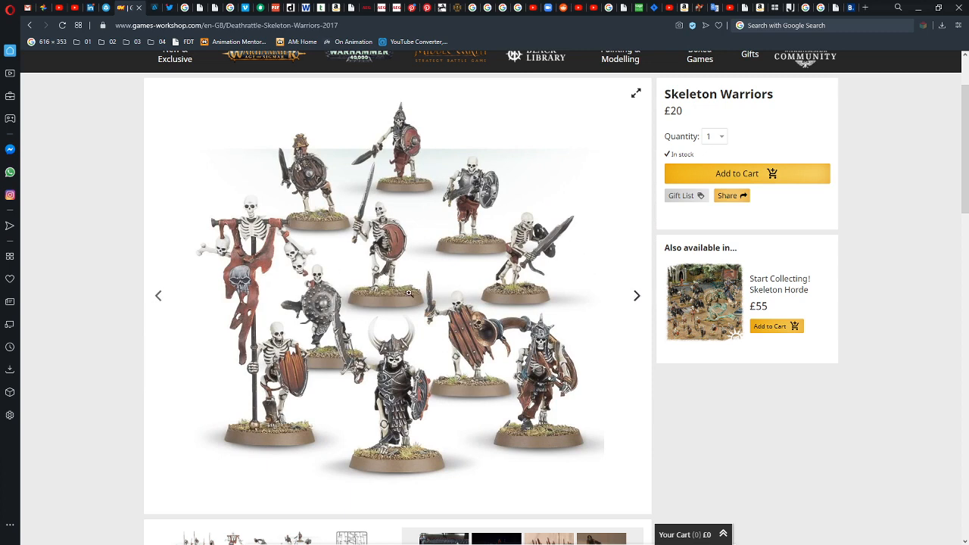
left_click(636, 297)
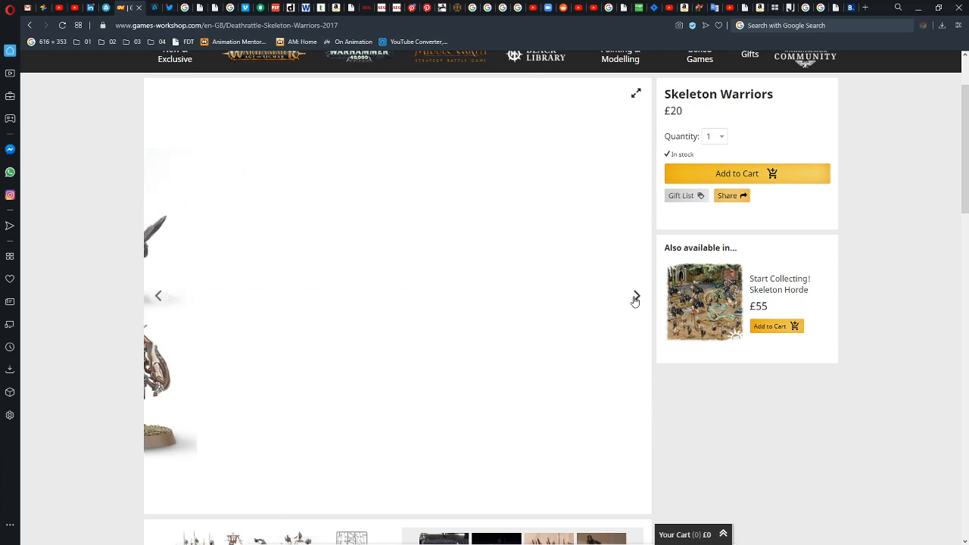
left_click(635, 300)
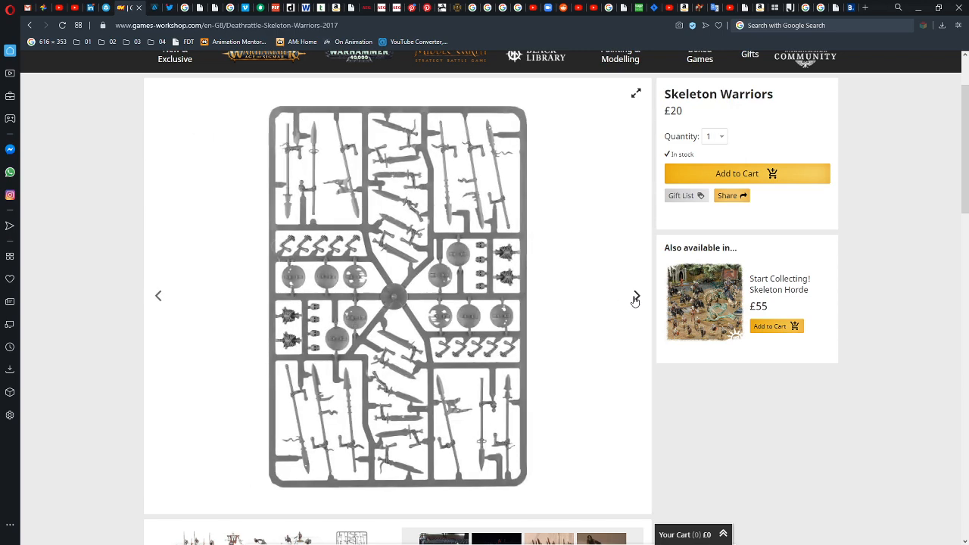
left_click(636, 301)
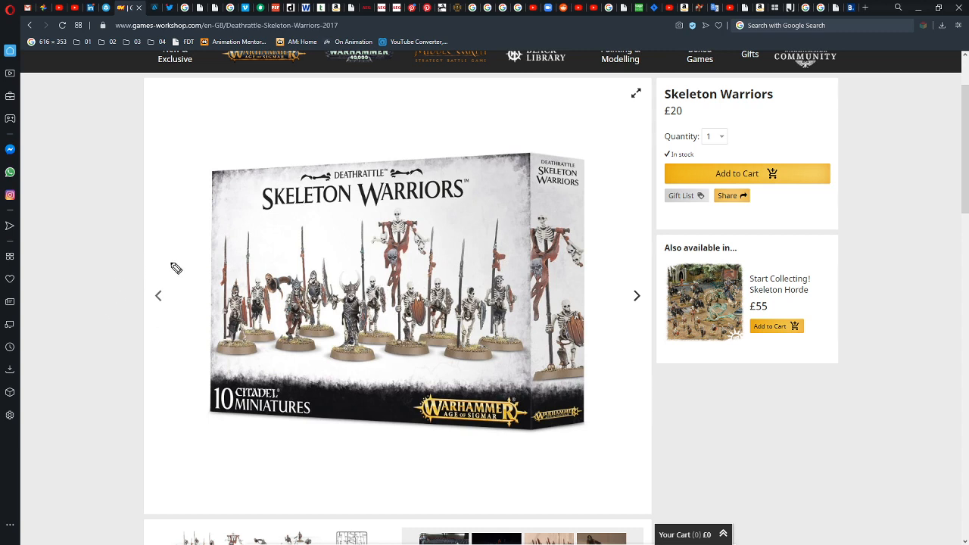
- Sketch a stick figure holding a slanted spear just beside the box's left edge
mouse_move(177, 268)
left_mouse_down()
mouse_move(186, 260)
mouse_move(175, 269)
mouse_move(190, 325)
mouse_move(182, 305)
mouse_move(182, 343)
left_mouse_up()
left_click_drag(185, 317, 186, 345)
mouse_move(179, 292)
left_mouse_down()
mouse_move(176, 312)
mouse_move(175, 301)
left_mouse_up()
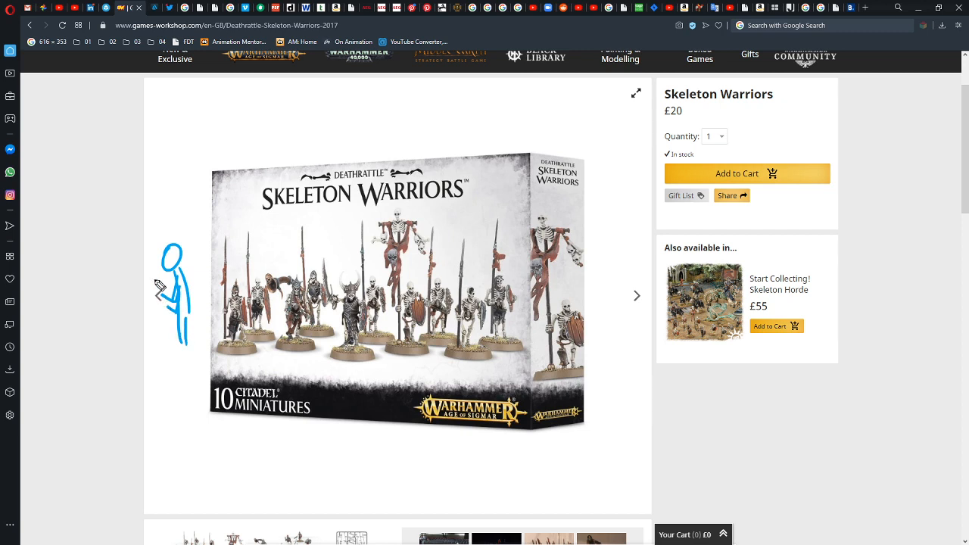
left_click_drag(150, 243, 170, 355)
mouse_move(150, 246)
left_mouse_down()
mouse_move(139, 216)
mouse_move(157, 244)
left_mouse_up()
mouse_move(178, 336)
left_mouse_down()
mouse_move(188, 357)
mouse_move(171, 354)
left_mouse_up()
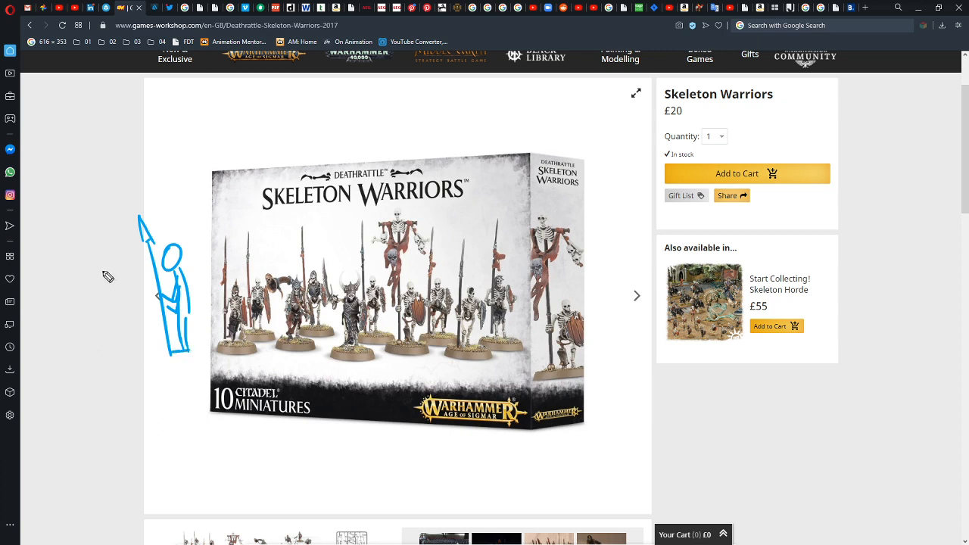
- Sketch a second stick figure holding an almost upright spear to the left of the first one
mouse_move(87, 273)
left_mouse_down()
mouse_move(86, 260)
mouse_move(98, 299)
mouse_move(86, 320)
mouse_move(100, 307)
mouse_move(88, 350)
left_mouse_up()
left_click_drag(84, 304, 91, 346)
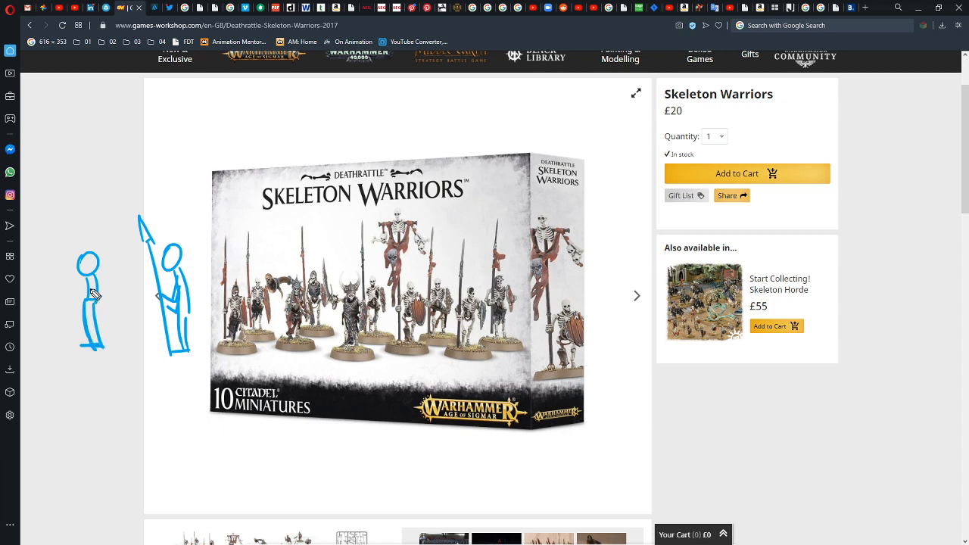
mouse_move(88, 282)
left_mouse_down()
mouse_move(79, 293)
mouse_move(72, 286)
left_mouse_up()
mouse_move(62, 350)
left_mouse_down()
mouse_move(79, 209)
mouse_move(87, 223)
left_mouse_up()
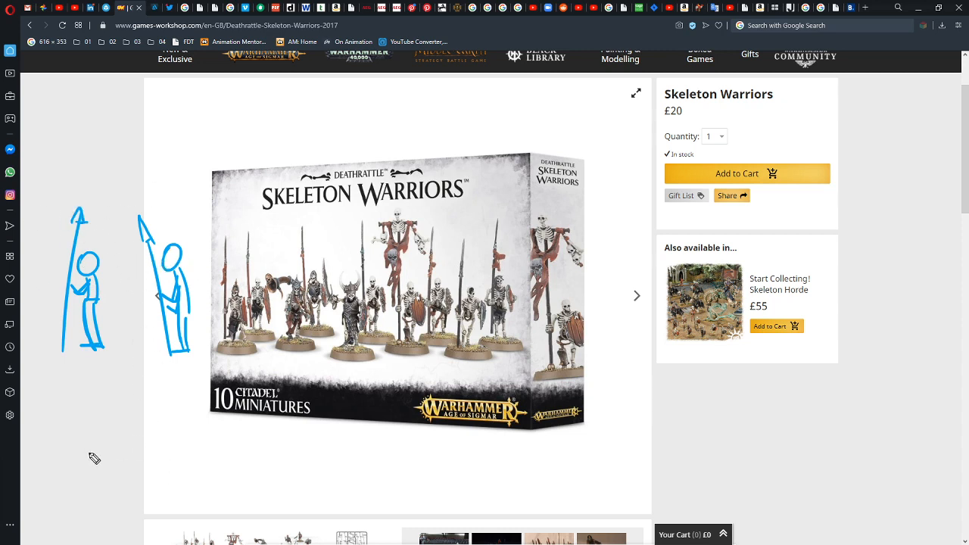
- Draw a row of four parallel slanted spears with arrow tips and rough bearers below the two stick figures
mouse_move(73, 405)
left_mouse_down()
mouse_move(109, 491)
mouse_move(138, 503)
left_mouse_up()
mouse_move(125, 416)
left_mouse_down()
mouse_move(161, 498)
mouse_move(179, 499)
left_mouse_up()
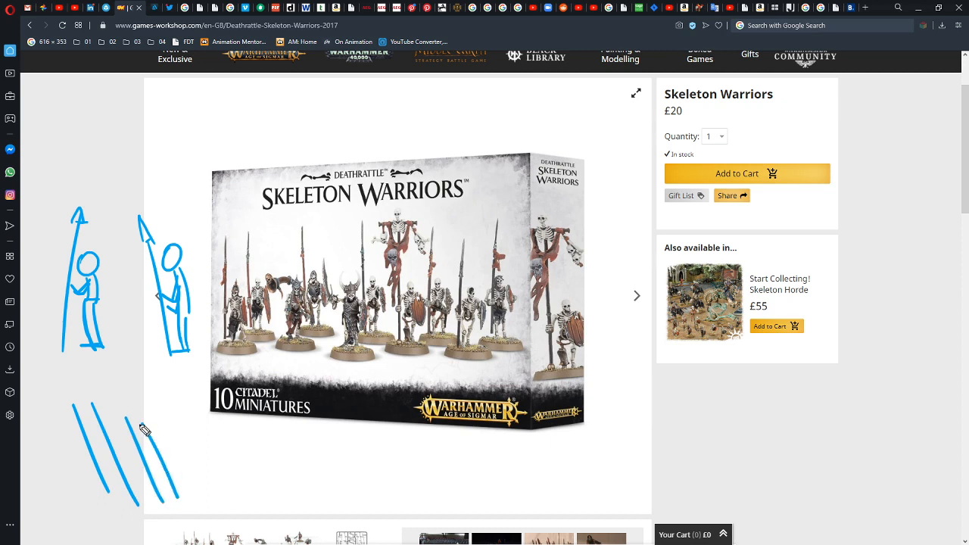
left_click_drag(124, 418, 78, 401)
mouse_move(170, 464)
left_mouse_down()
mouse_move(184, 485)
mouse_move(152, 467)
mouse_move(145, 488)
left_mouse_up()
left_click_drag(160, 473, 156, 492)
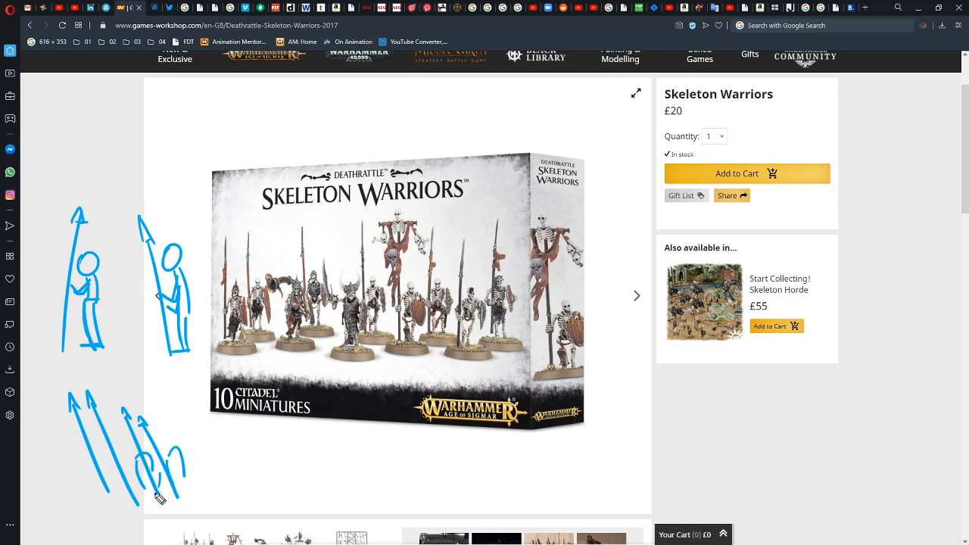
mouse_move(122, 463)
left_mouse_down()
mouse_move(126, 479)
mouse_move(110, 479)
left_mouse_up()
- Sketch a walking stick figure with one leg trailing behind, below the left part of the box
left_click_drag(281, 436, 283, 510)
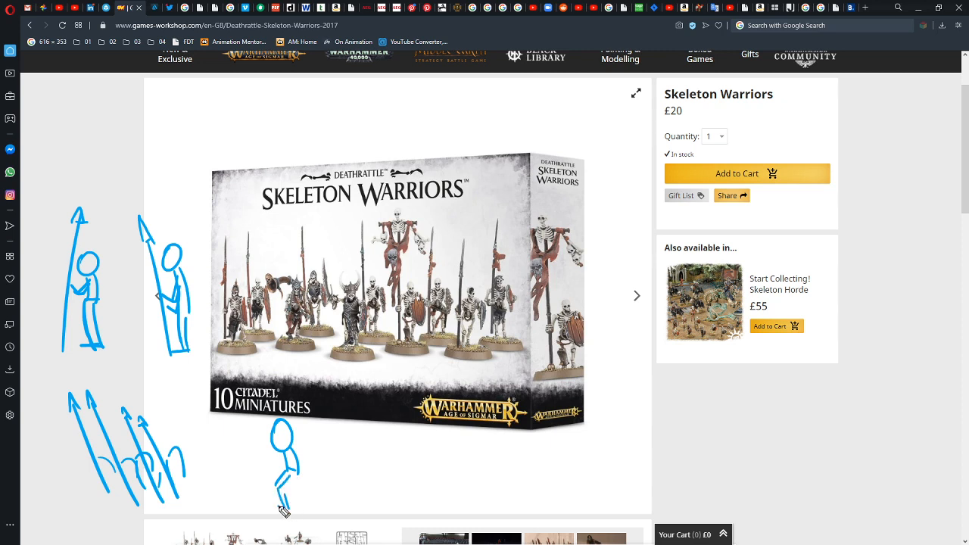
mouse_move(297, 475)
left_mouse_down()
mouse_move(298, 495)
mouse_move(318, 508)
left_mouse_up()
left_click_drag(292, 477, 318, 507)
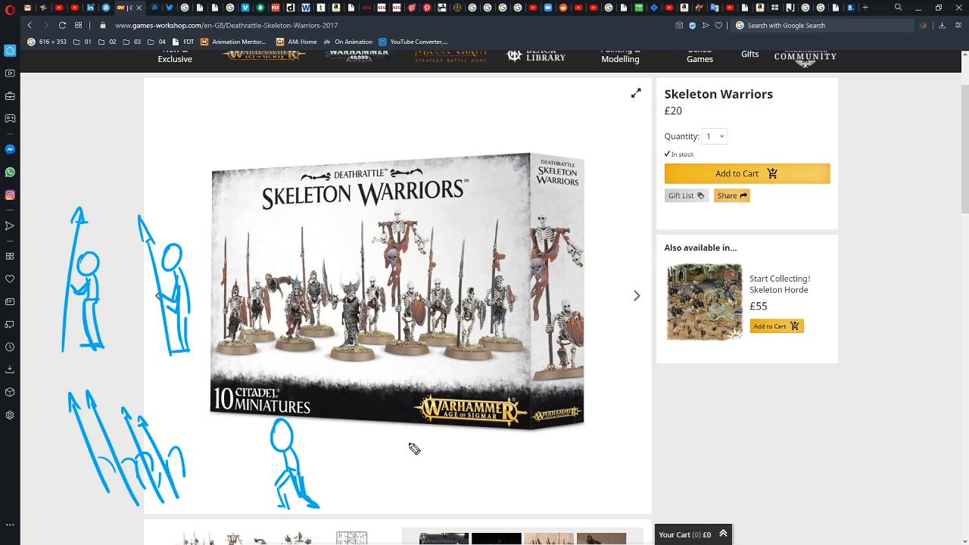
- Sketch a second stick figure in a wide stride below the middle of the box, redrawing its front leg
mouse_move(390, 443)
left_mouse_down()
mouse_move(389, 467)
mouse_move(400, 471)
left_mouse_up()
left_click_drag(389, 466, 400, 468)
mouse_move(383, 419)
left_mouse_down()
mouse_move(393, 446)
mouse_move(383, 419)
left_mouse_up()
mouse_move(389, 467)
left_mouse_down()
mouse_move(389, 476)
mouse_move(399, 470)
mouse_move(393, 502)
left_mouse_up()
key("ctrl+z")
left_click_drag(377, 484, 384, 511)
left_click_drag(399, 469, 414, 505)
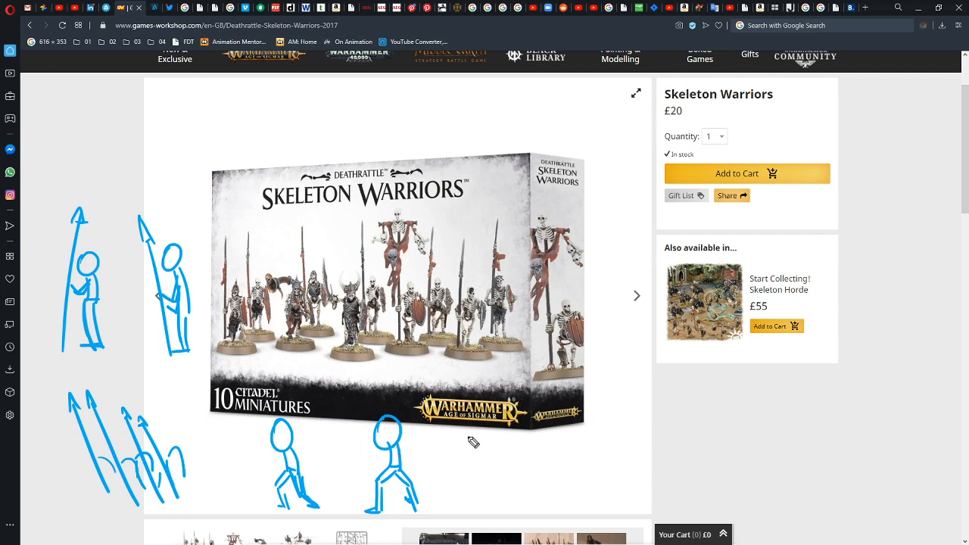
- Sketch a third stick figure with bent legs, a raised sword and a round shield to the right of the striding one
mouse_move(474, 421)
left_mouse_down()
mouse_move(491, 468)
mouse_move(472, 468)
mouse_move(484, 468)
mouse_move(481, 492)
mouse_move(460, 484)
left_mouse_up()
mouse_move(485, 476)
left_mouse_down()
mouse_move(464, 490)
mouse_move(470, 512)
left_mouse_up()
left_click_drag(469, 491, 477, 512)
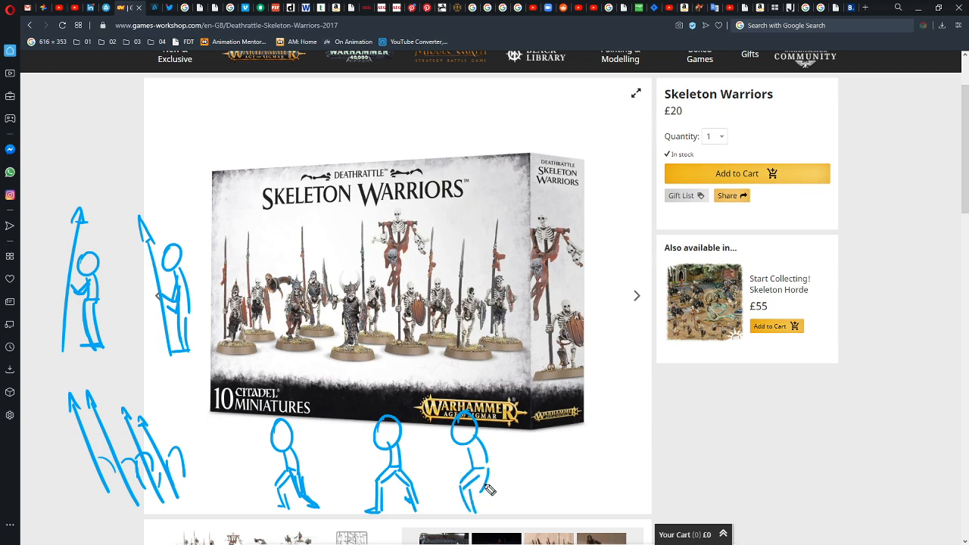
left_click_drag(484, 477, 496, 513)
mouse_move(477, 437)
left_mouse_down()
mouse_move(493, 451)
mouse_move(478, 474)
left_mouse_up()
mouse_move(488, 475)
left_mouse_down()
mouse_move(497, 452)
mouse_move(454, 460)
left_mouse_up()
left_click_drag(467, 448, 452, 464)
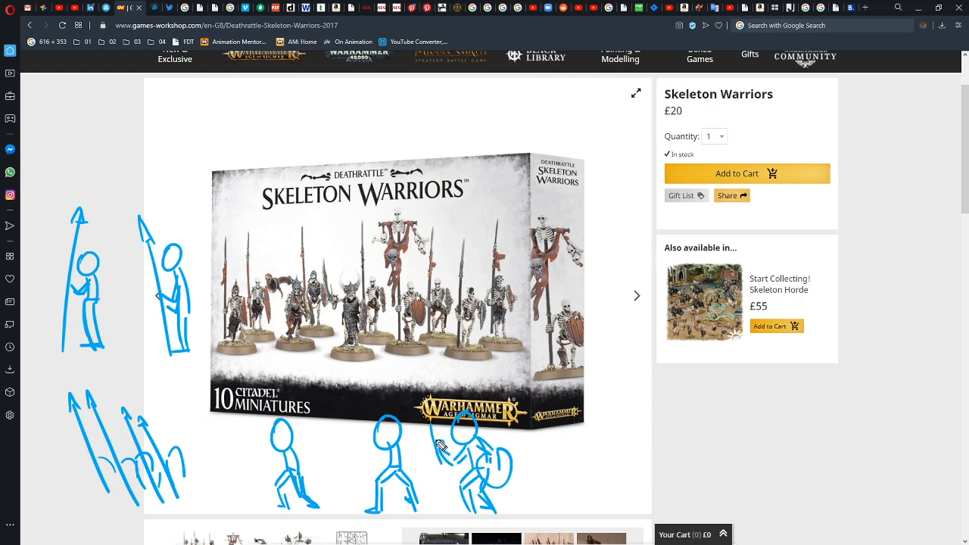
left_click_drag(442, 454, 432, 399)
- Sketch the head and arms of a fourth figure at the box's lower right corner, and clear all the annotations
mouse_move(583, 417)
left_mouse_down()
mouse_move(568, 434)
mouse_move(597, 476)
mouse_move(582, 481)
left_mouse_up()
mouse_move(571, 441)
left_mouse_down()
mouse_move(552, 446)
mouse_move(548, 472)
left_mouse_up()
left_click_drag(556, 459, 555, 472)
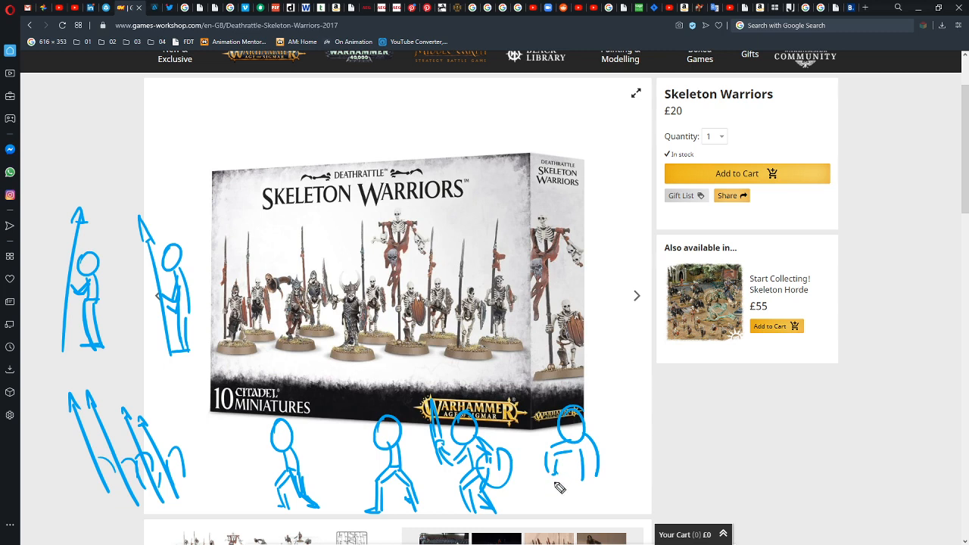
left_click_drag(548, 474, 581, 501)
key("ctrl+z")
key("ctrl+z")
mouse_move(546, 470)
left_mouse_down()
mouse_move(513, 448)
mouse_move(545, 468)
left_mouse_up()
key("ctrl+alt+c")
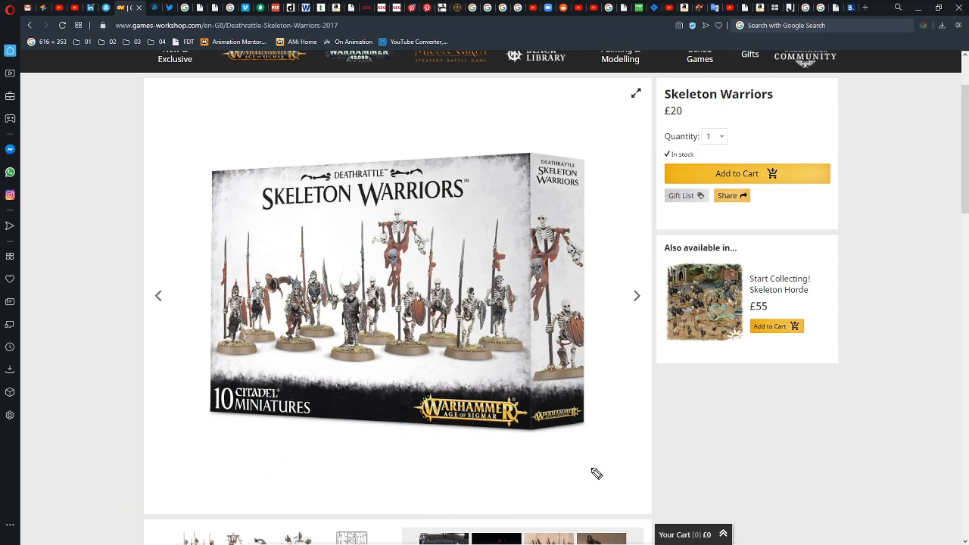
- Return to the Skeleton With Workings model on Sketchfab and reframe the view on the last poses of the row
key("ctrl+alt+1")
left_click(106, 8)
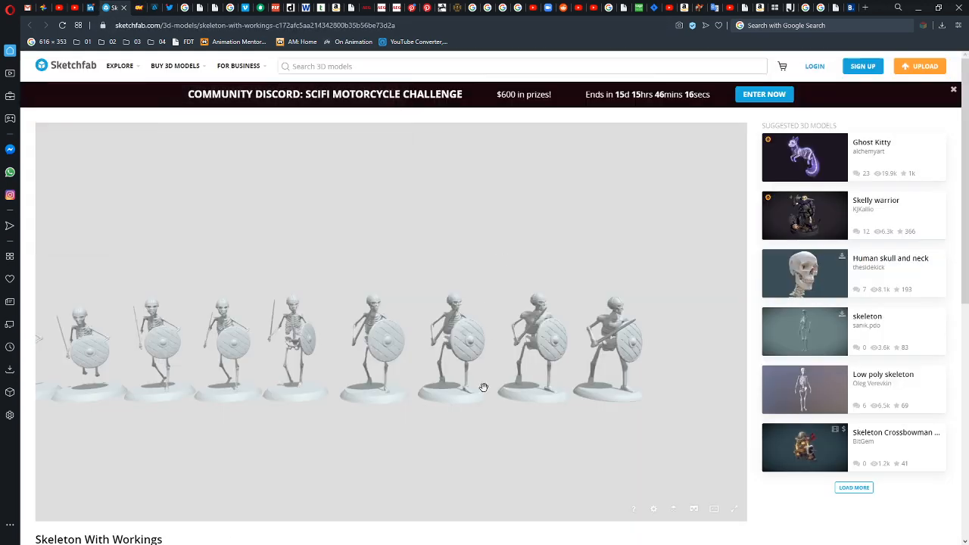
left_click_drag(493, 385, 452, 341)
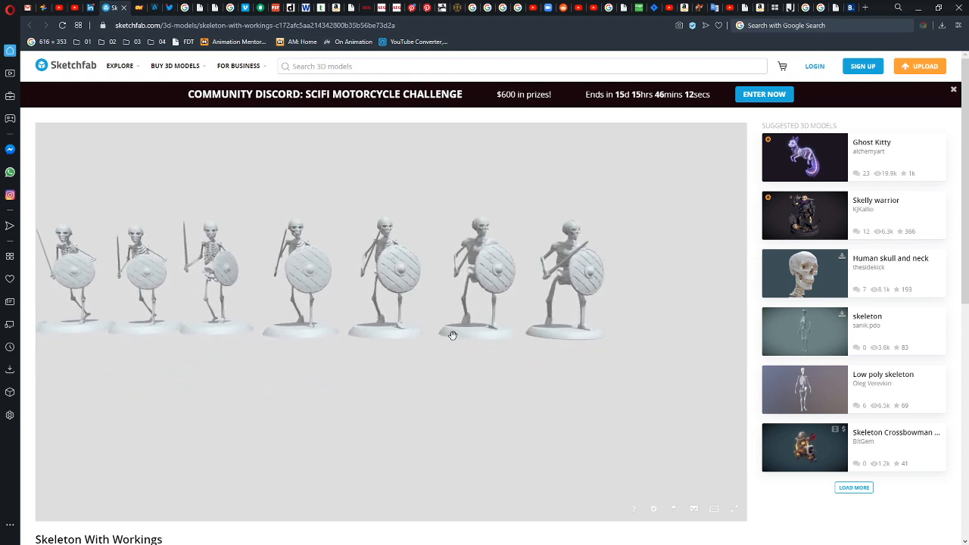